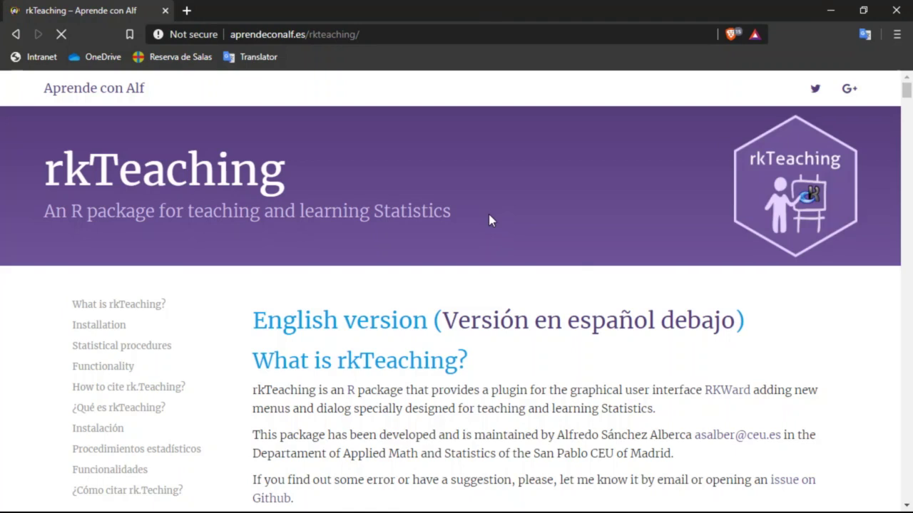
Open the download link for the last version of the Windows bundle with R, RKWard and rk.Teaching.
scroll(490, 221, down, 2)
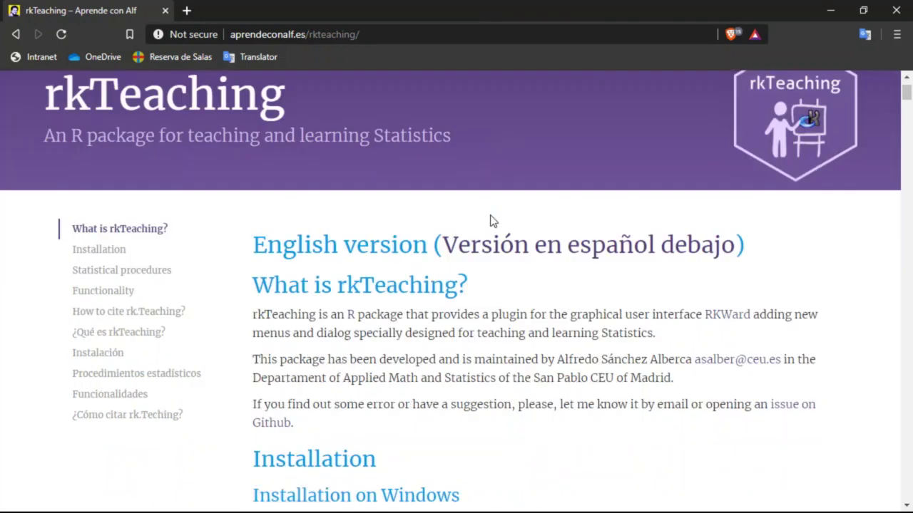
scroll(490, 221, down, 6)
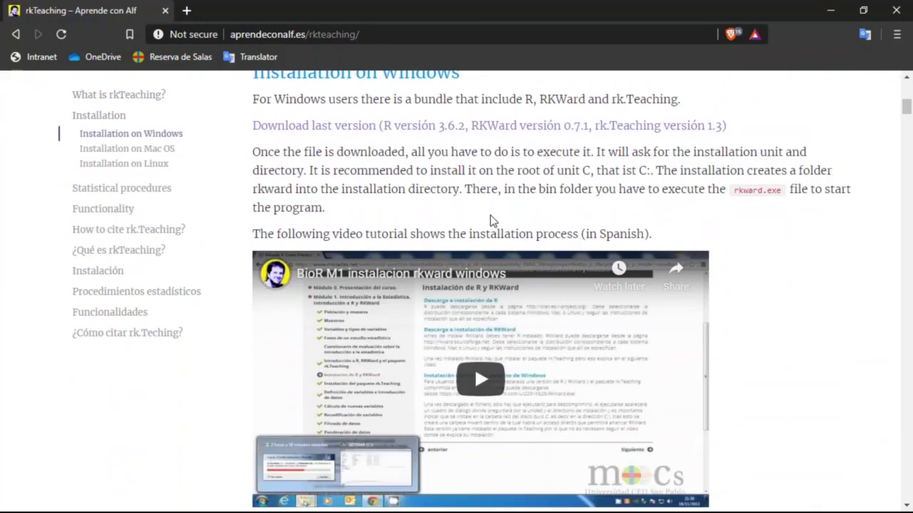
scroll(489, 221, up, 2)
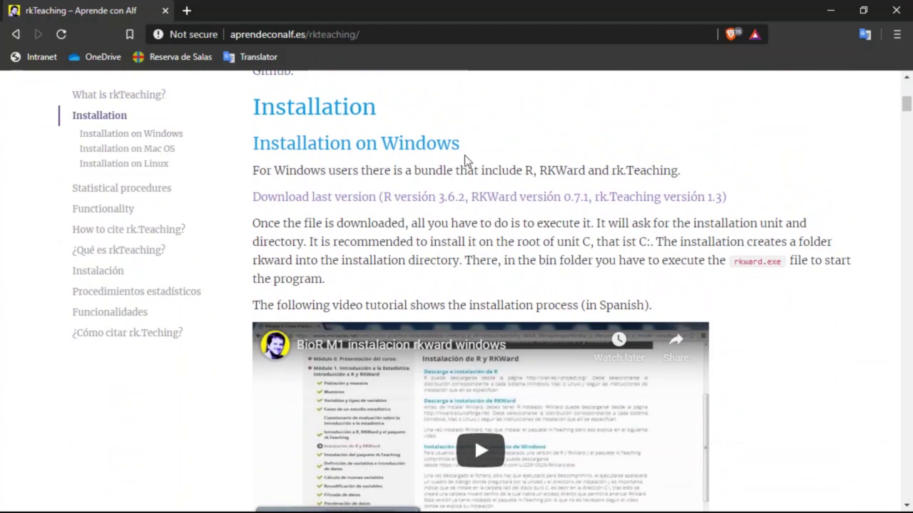
click(418, 204)
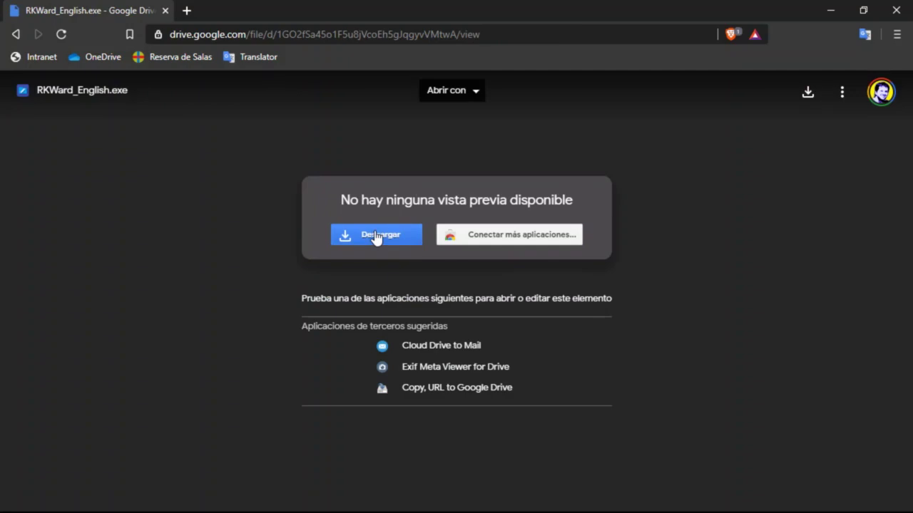
Download RKWard_English.exe from Google Drive despite the missing virus scan and save it in the Documents folder.
click(375, 238)
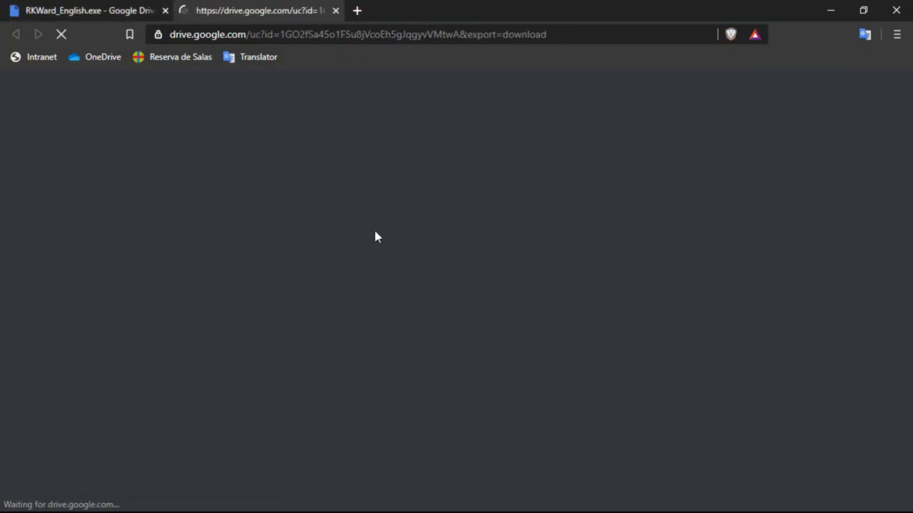
click(377, 214)
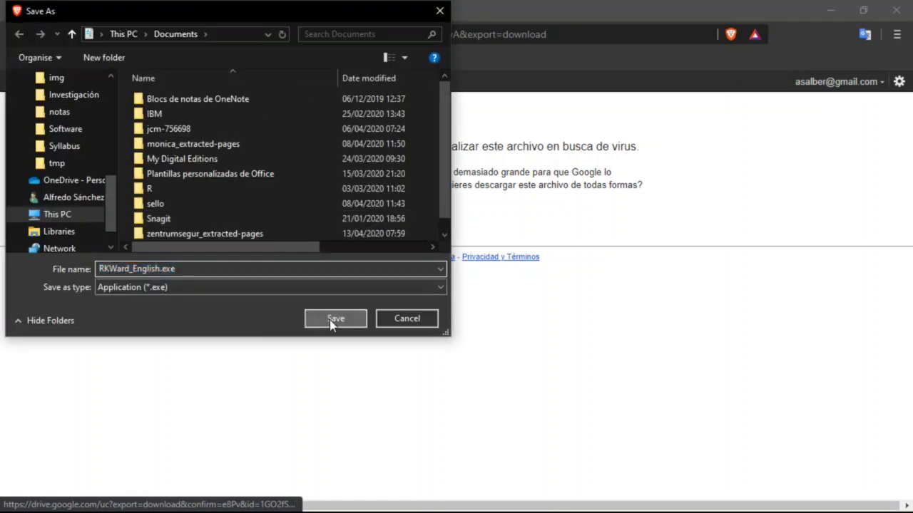
click(332, 321)
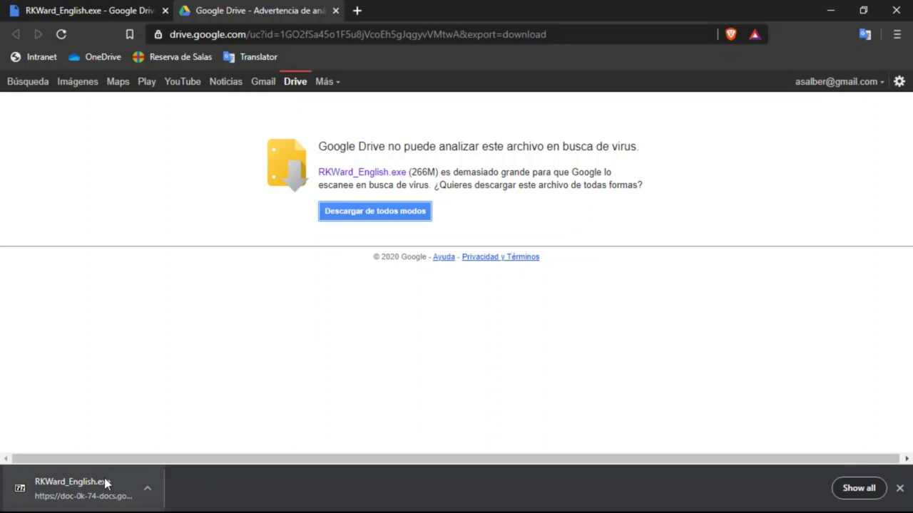
Show the downloaded RKWard_English.exe in its folder and run it as administrator.
click(148, 492)
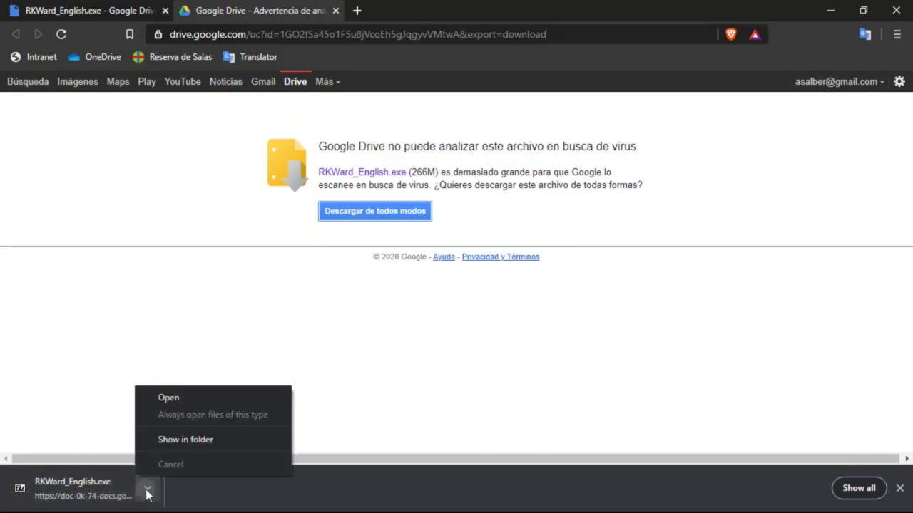
click(187, 440)
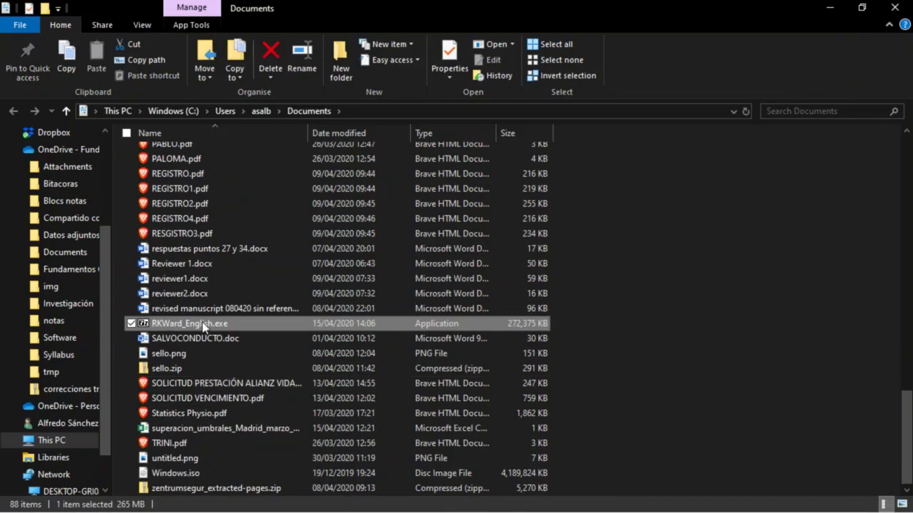
right_click(217, 325)
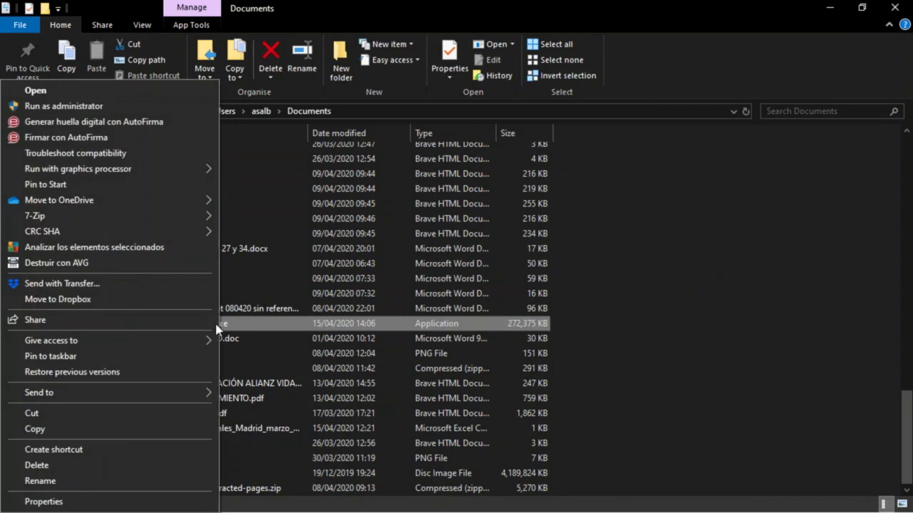
click(80, 107)
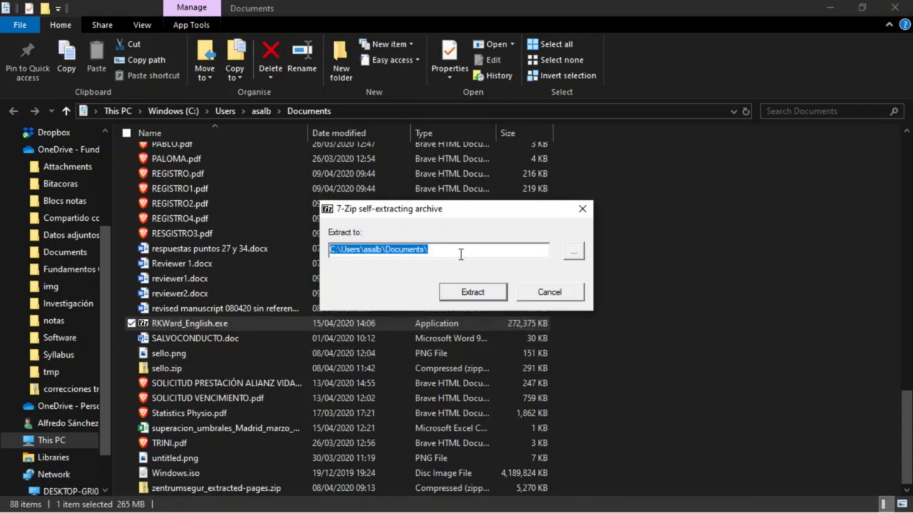
Set the self-extracting archive's destination to C:\ and extract the files.
click(461, 254)
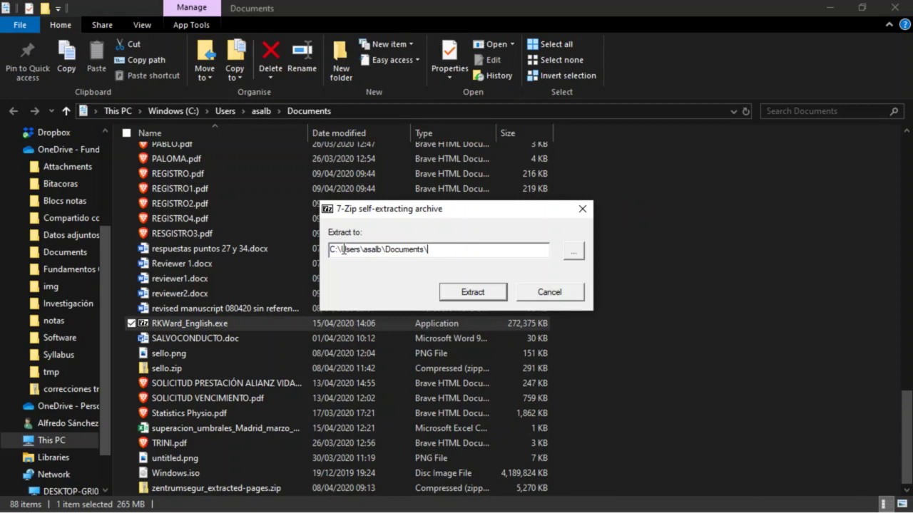
drag(343, 249, 428, 250)
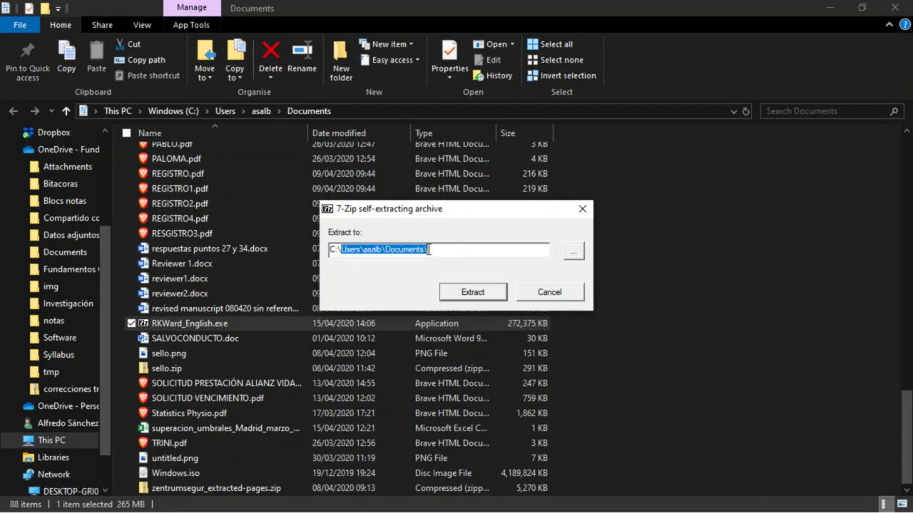
key(BackSpace)
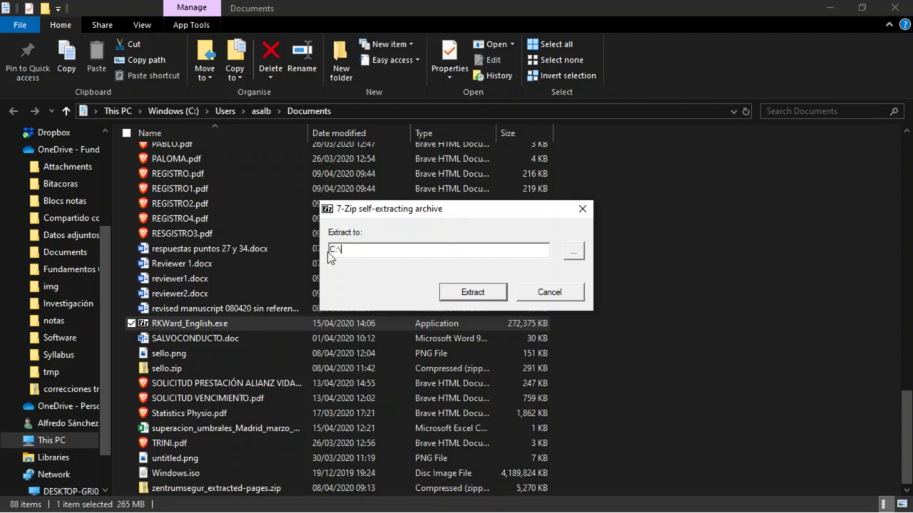
click(465, 293)
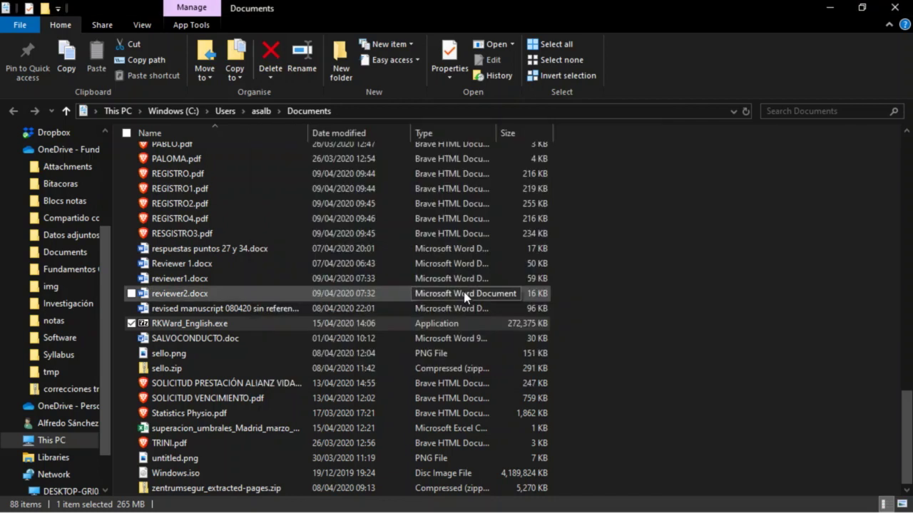
Open the bin folder inside the rkward folder on the Windows (C:) drive.
click(621, 298)
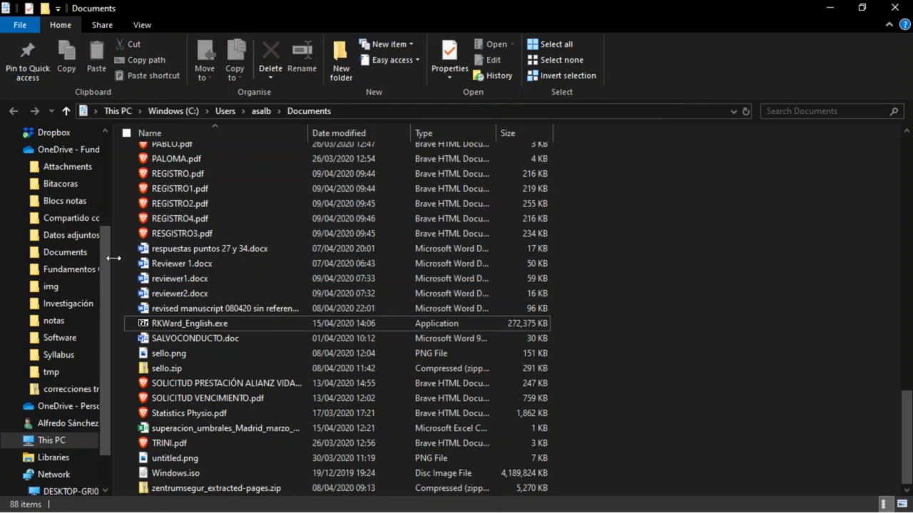
scroll(103, 263, down, 1)
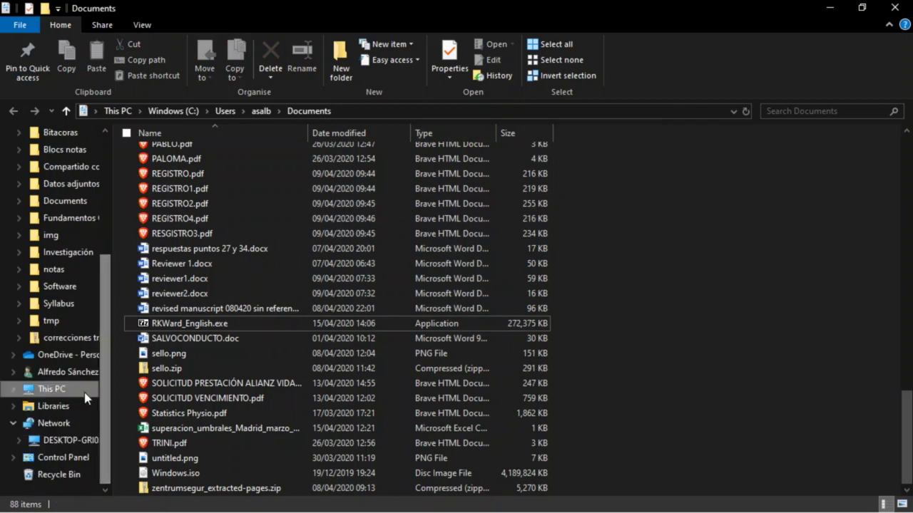
click(52, 391)
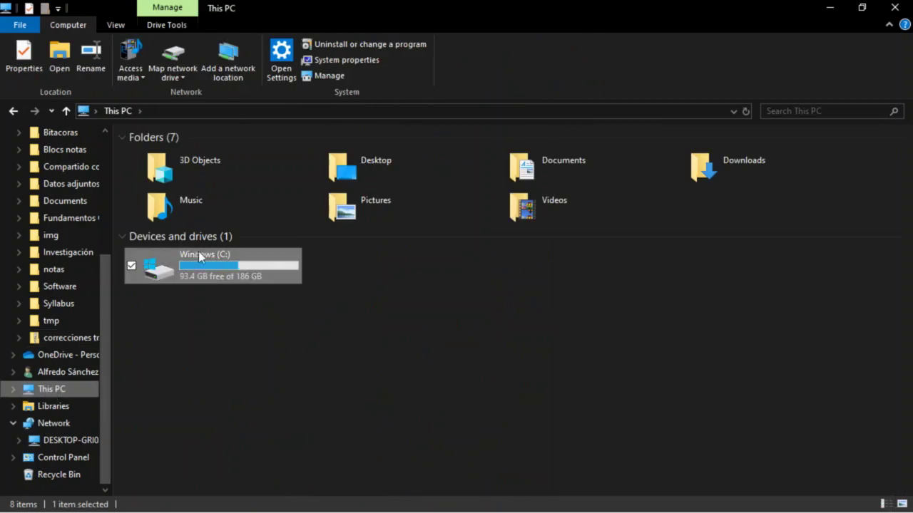
double_click(228, 263)
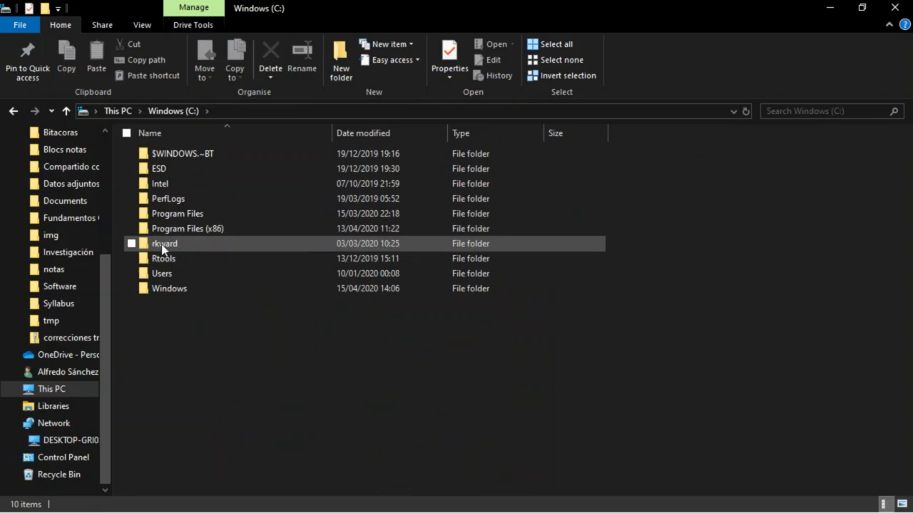
click(184, 249)
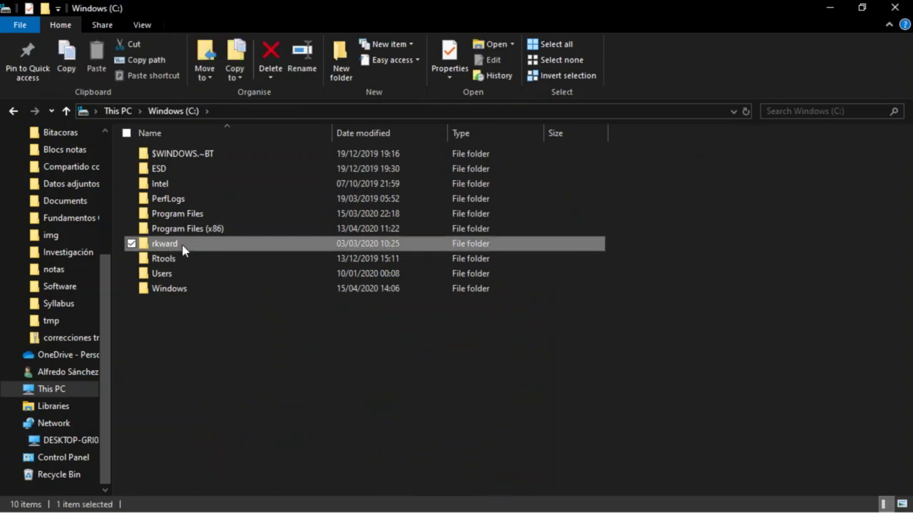
double_click(184, 249)
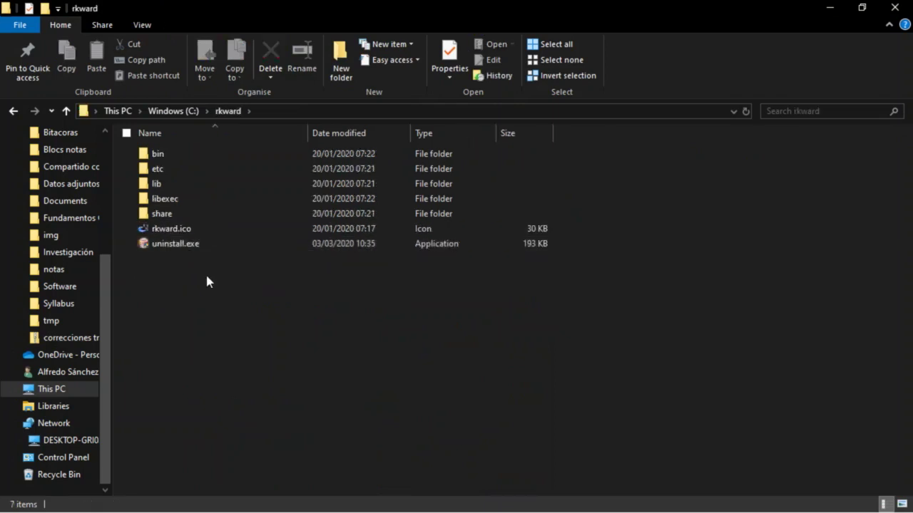
double_click(170, 160)
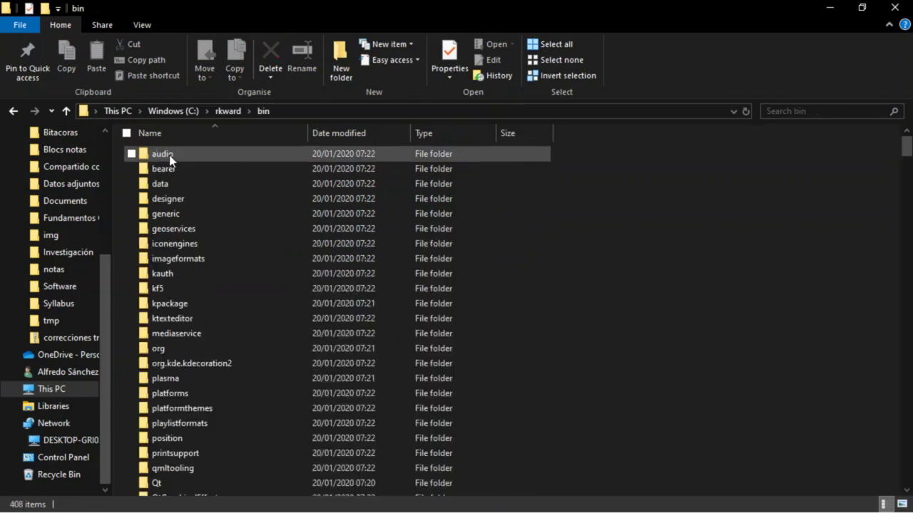
Find rkward.exe in the bin folder and select it.
scroll(298, 297, down, 17)
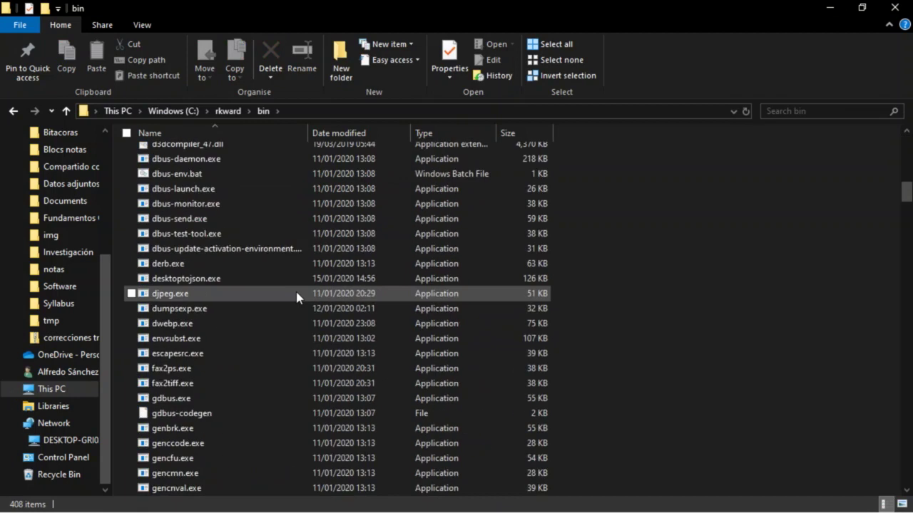
scroll(298, 297, down, 20)
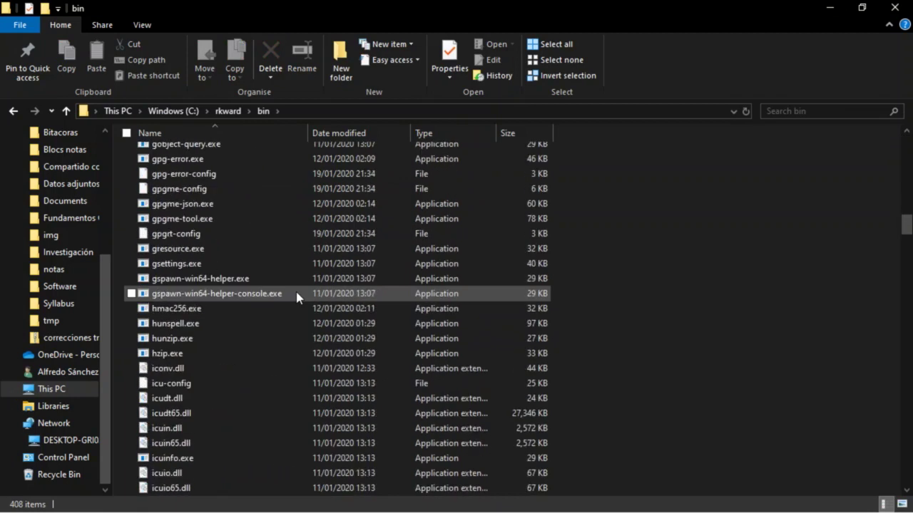
scroll(297, 293, down, 20)
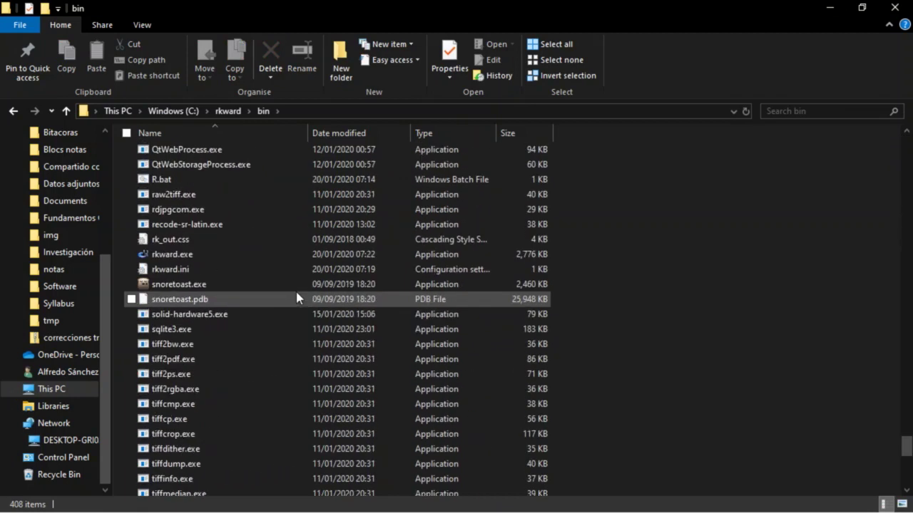
click(184, 257)
right_click(183, 254)
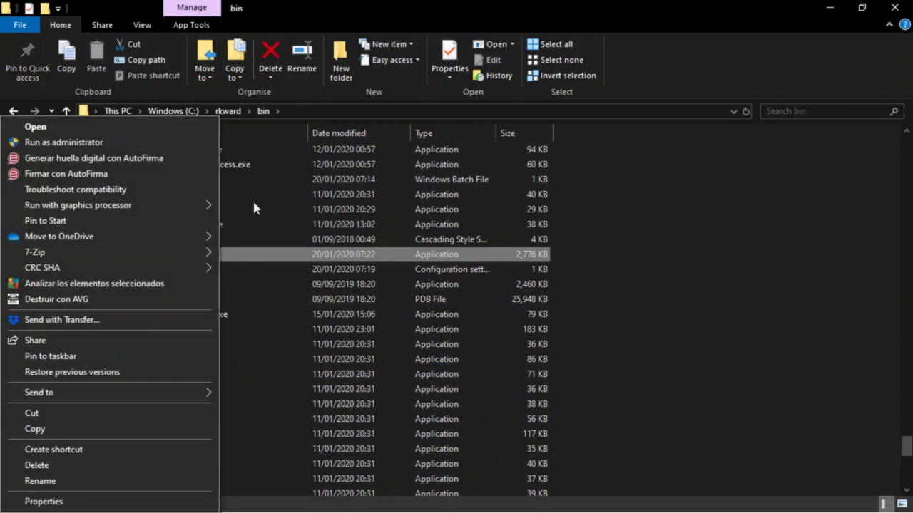
key(Escape)
key(F2)
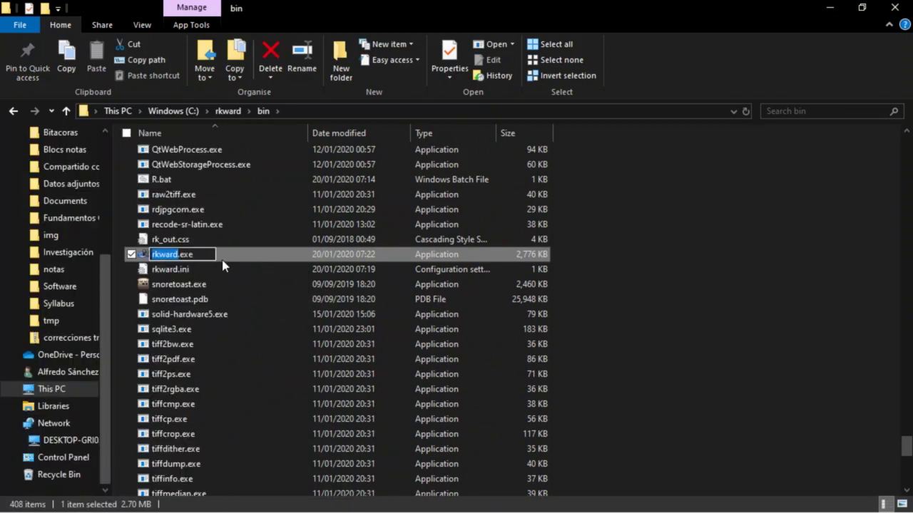
key(Escape)
Create a shortcut to rkward.exe in the bin folder.
right_click(186, 253)
mouse_move(165, 254)
mouse_move(140, 236)
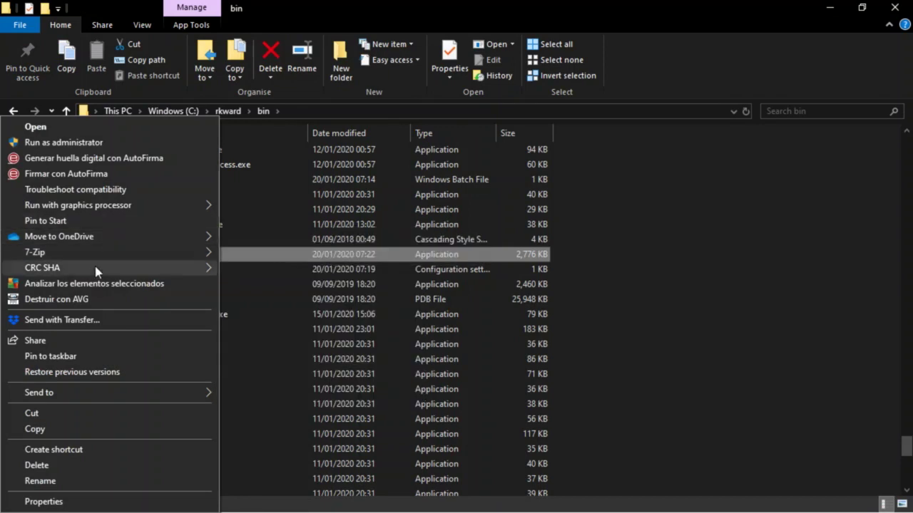
click(87, 448)
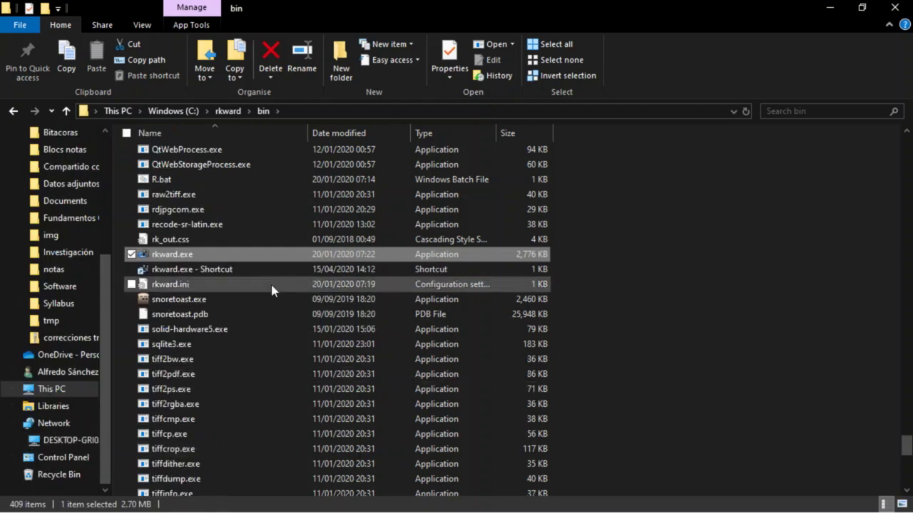
Transfer the new rkward.exe shortcut from the bin folder to the desktop.
click(161, 267)
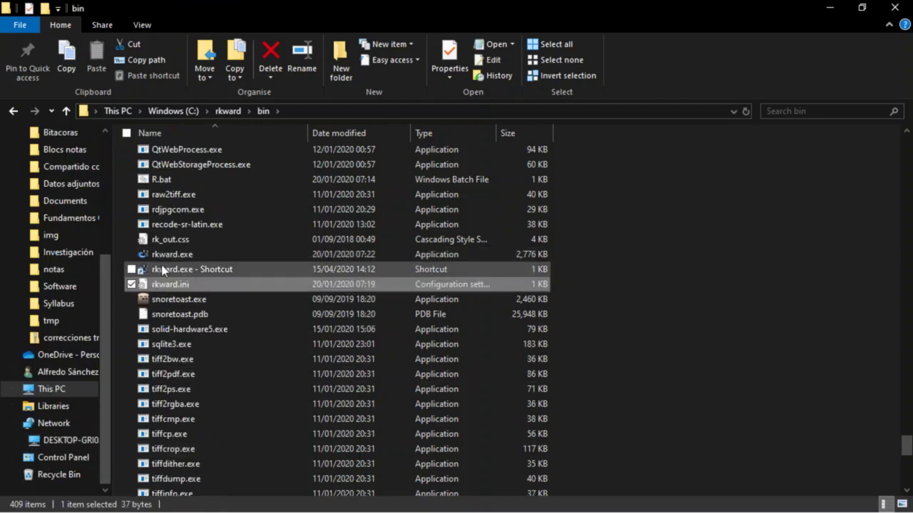
click(132, 270)
click(131, 270)
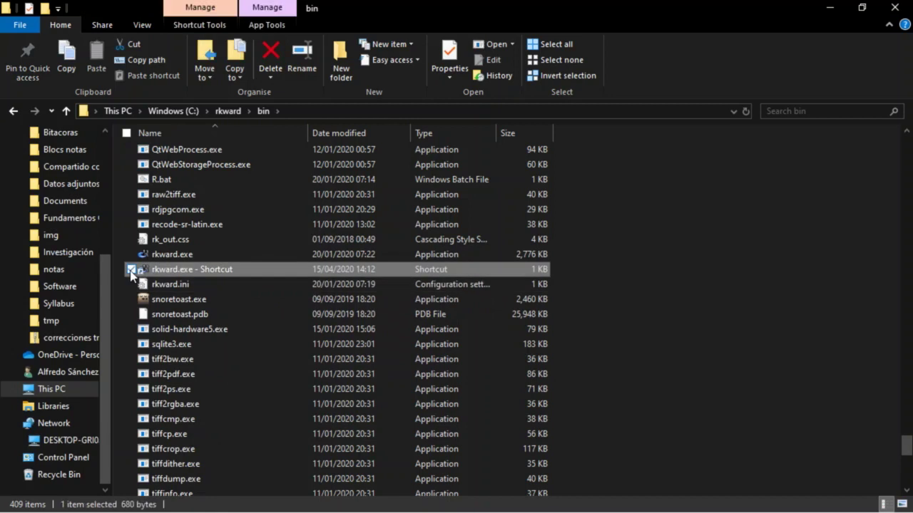
click(829, 9)
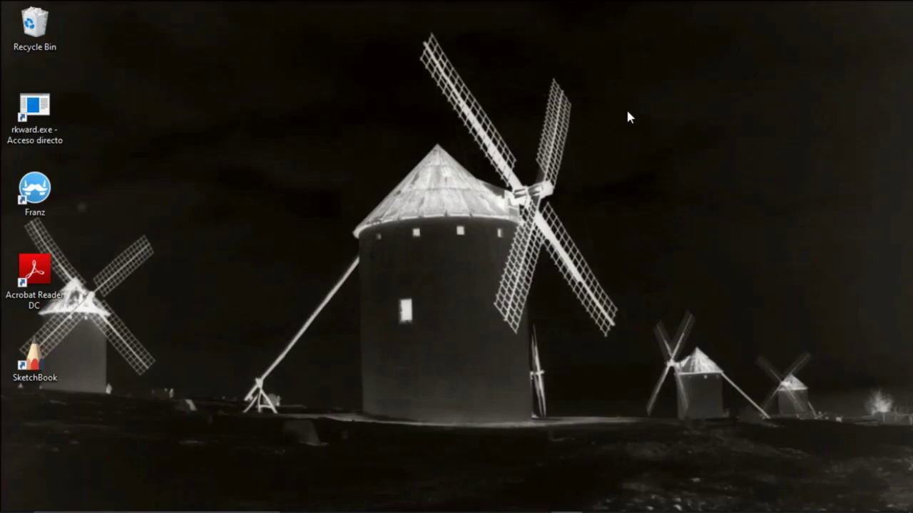
key(ctrl+v)
click(182, 388)
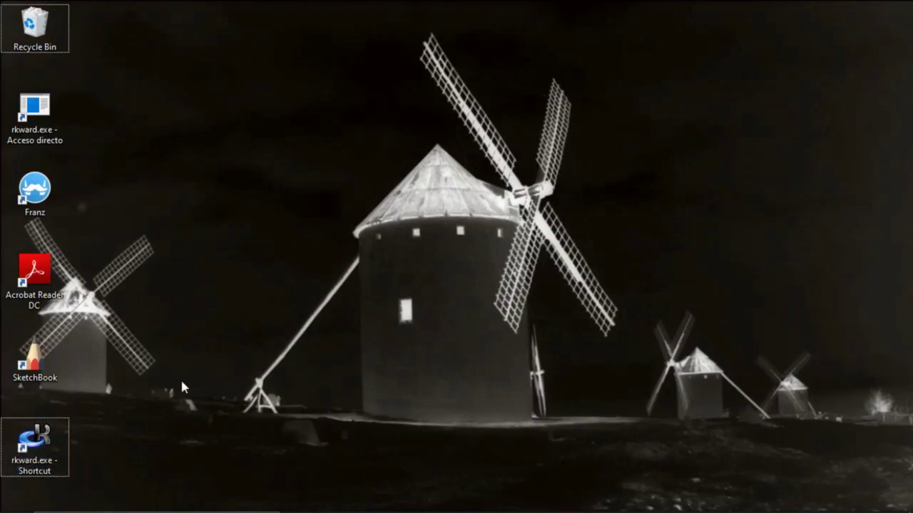
Launch RKWard from the new desktop shortcut and dismiss the new plugins notice so that it is not shown again.
double_click(42, 444)
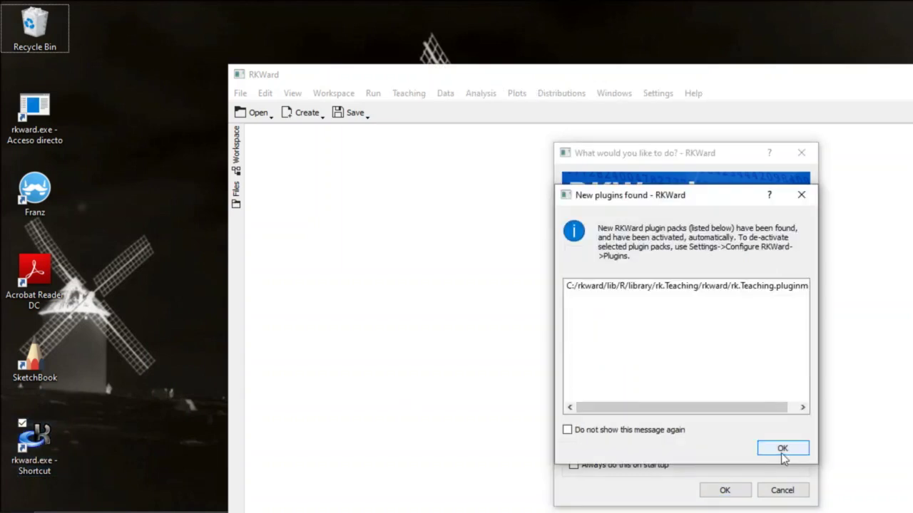
click(568, 431)
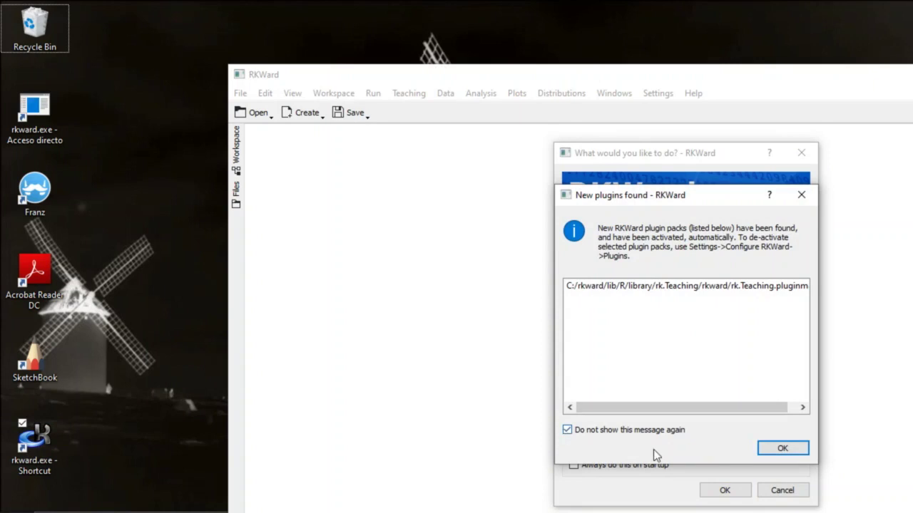
click(770, 449)
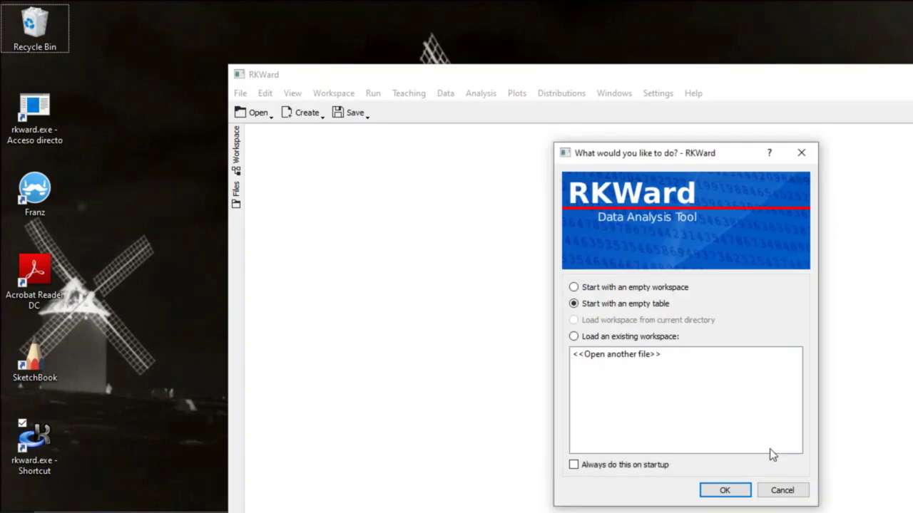
Start the RKWard session with an empty table and maximize the program window.
click(740, 492)
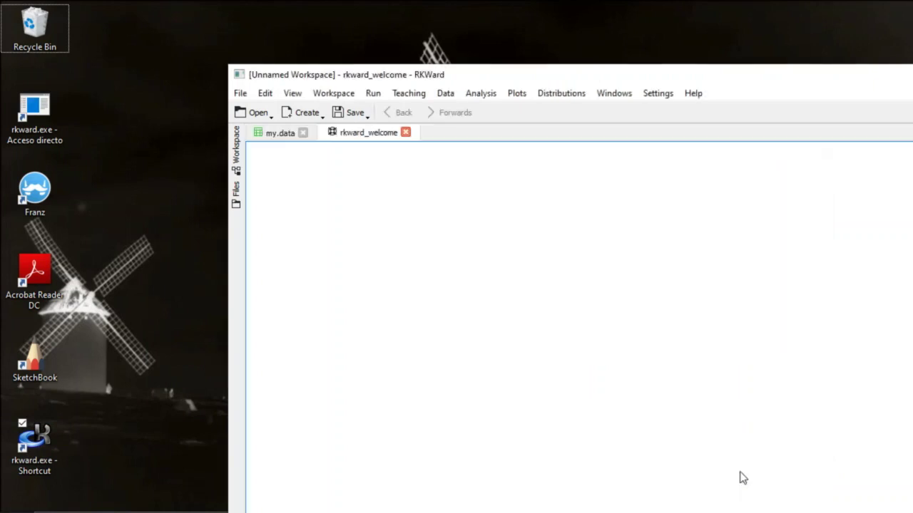
double_click(683, 79)
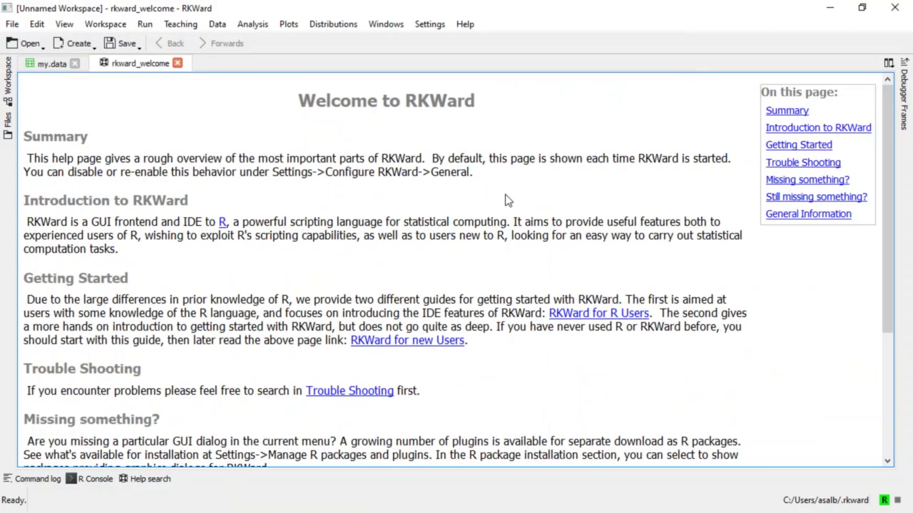
click(179, 26)
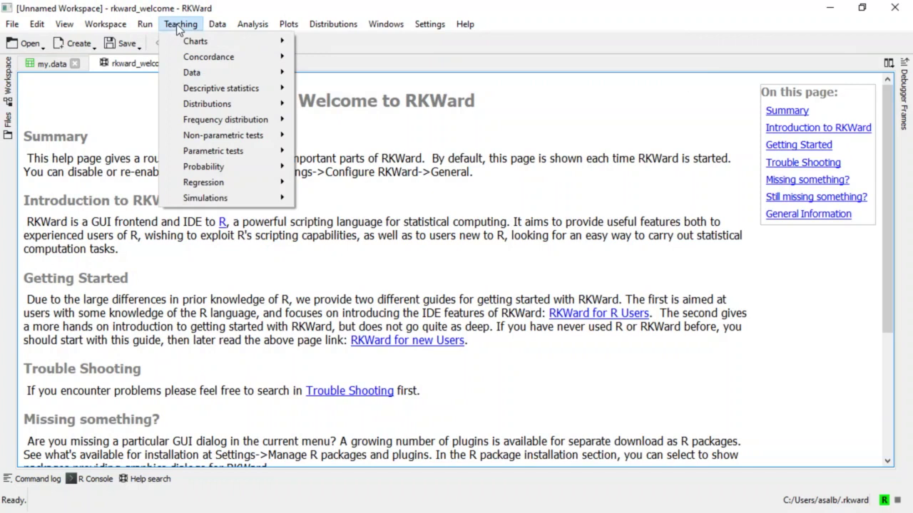
mouse_move(207, 198)
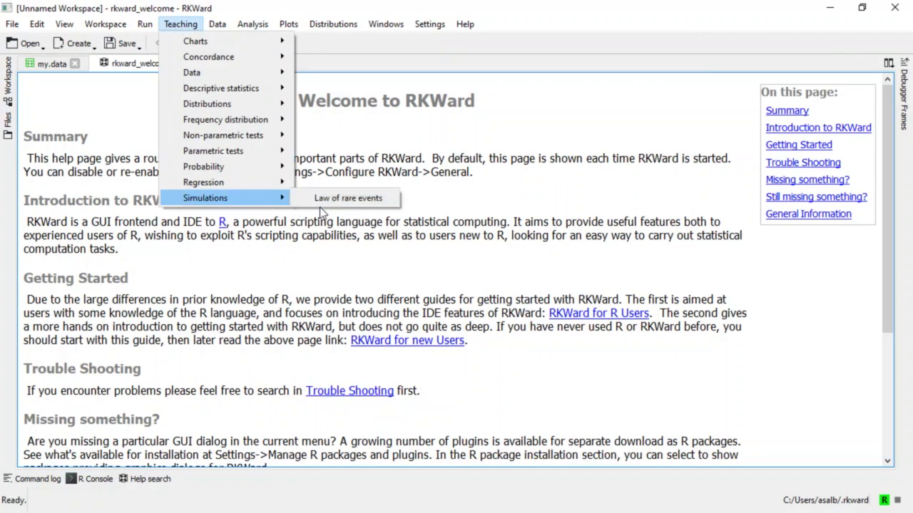
click(449, 205)
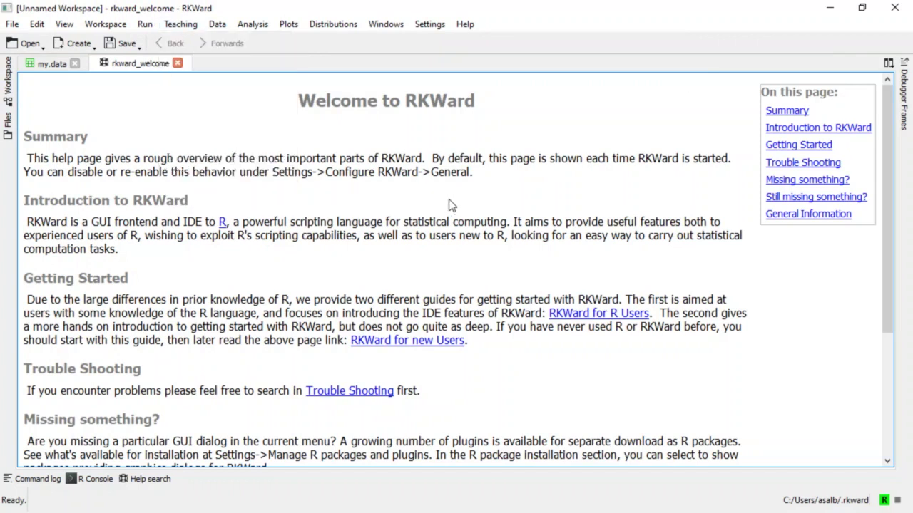